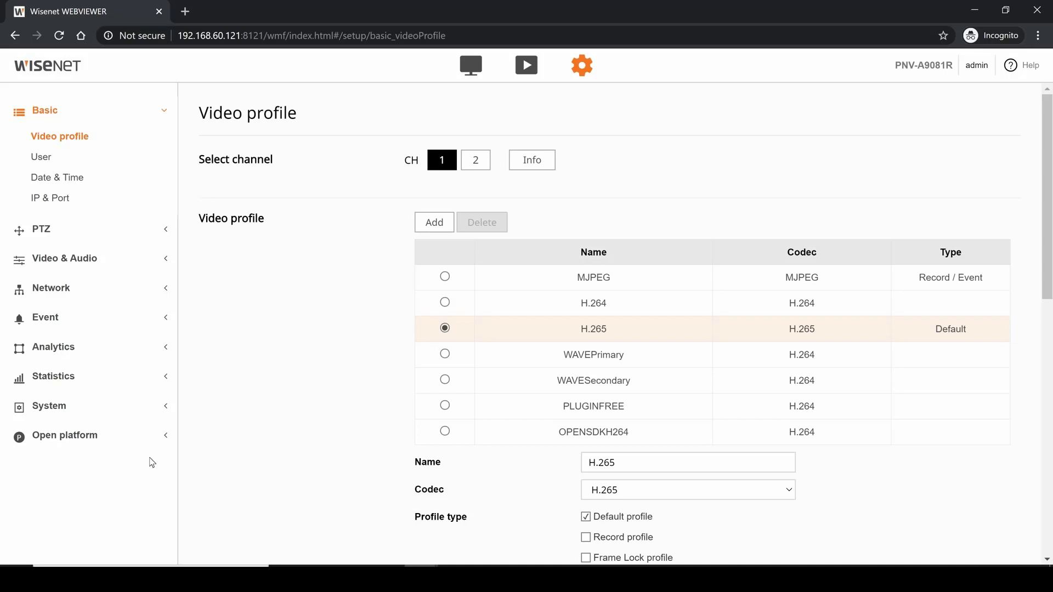
Step: Expand Open platform in the WebViewer setup sidebar to show its settings page
{"action": "left_click", "coordinate": [132, 445]}
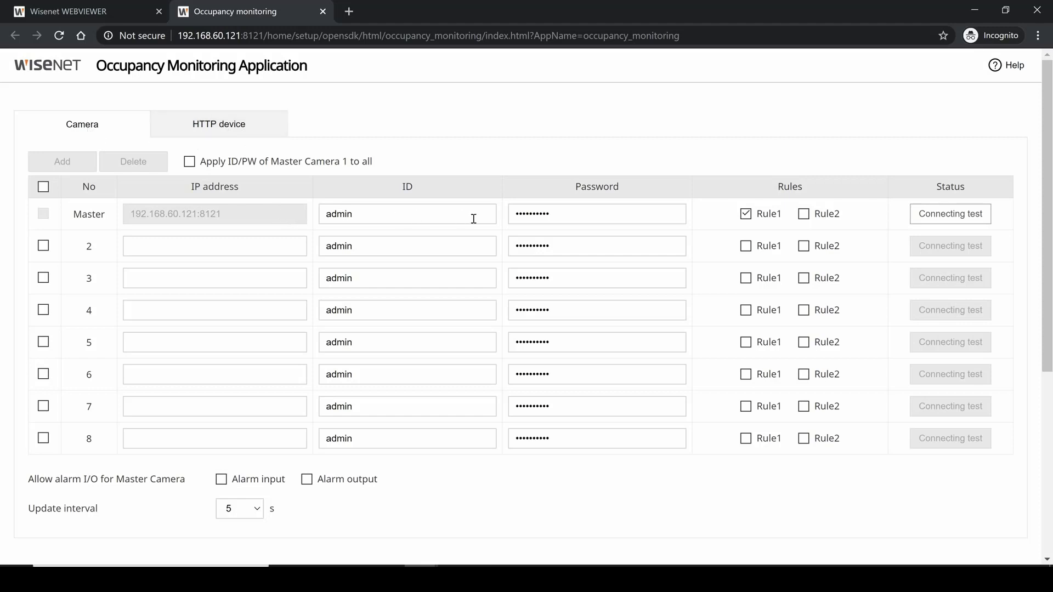
Step: Apply Master Camera 1's ID and password to all cameras and test its connection until Connected
{"action": "left_click", "coordinate": [552, 221]}
{"action": "left_click", "coordinate": [190, 161]}
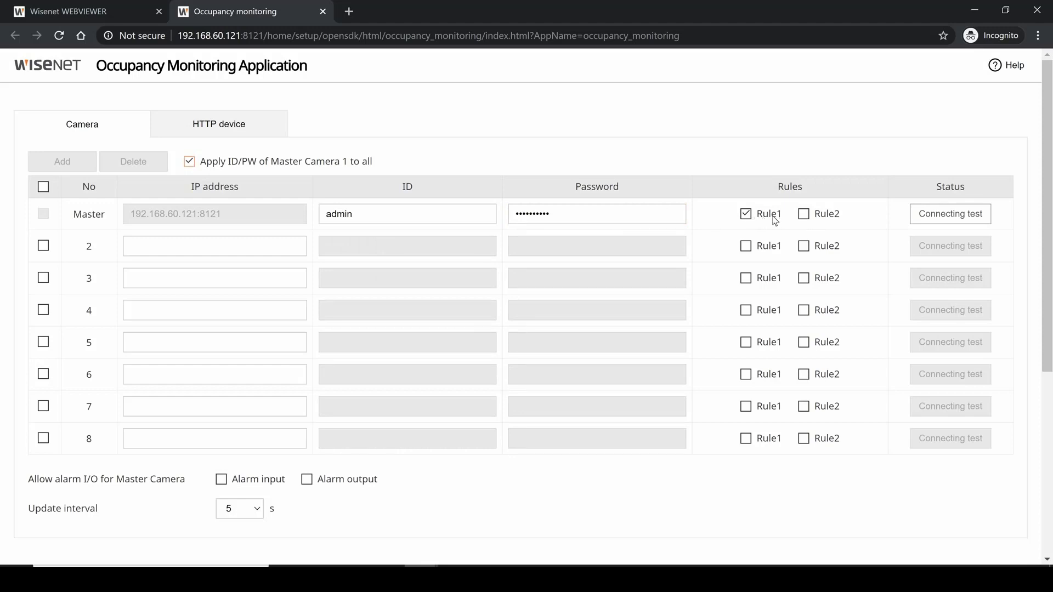
{"action": "left_click", "coordinate": [924, 218]}
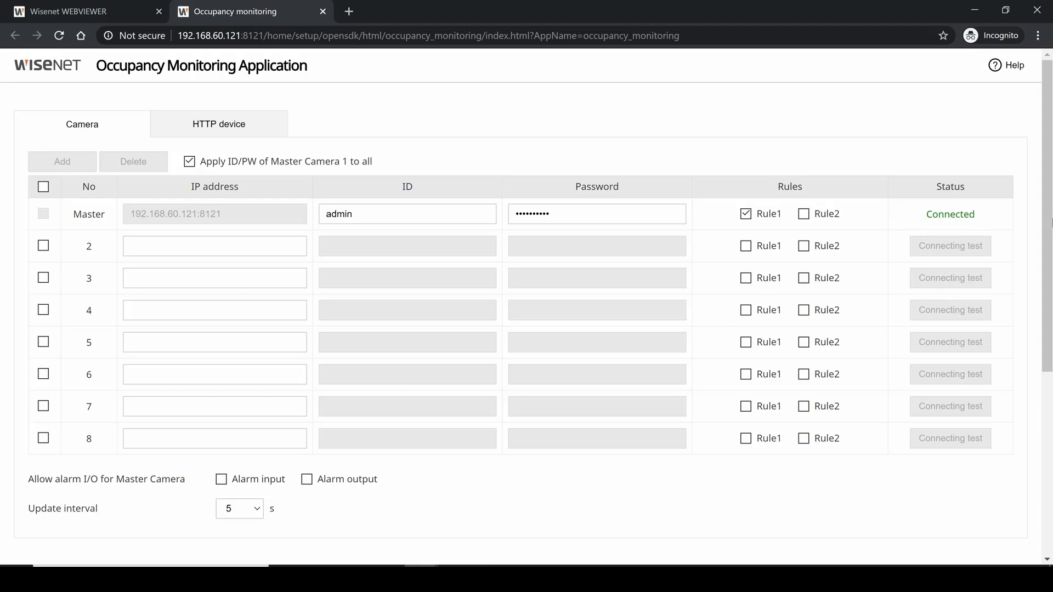
Step: Enable Alarm input and Alarm output for the master camera, keeping a 5-second update interval
{"action": "scroll", "coordinate": [1050, 263], "scroll_direction": "down", "scroll_amount": 2}
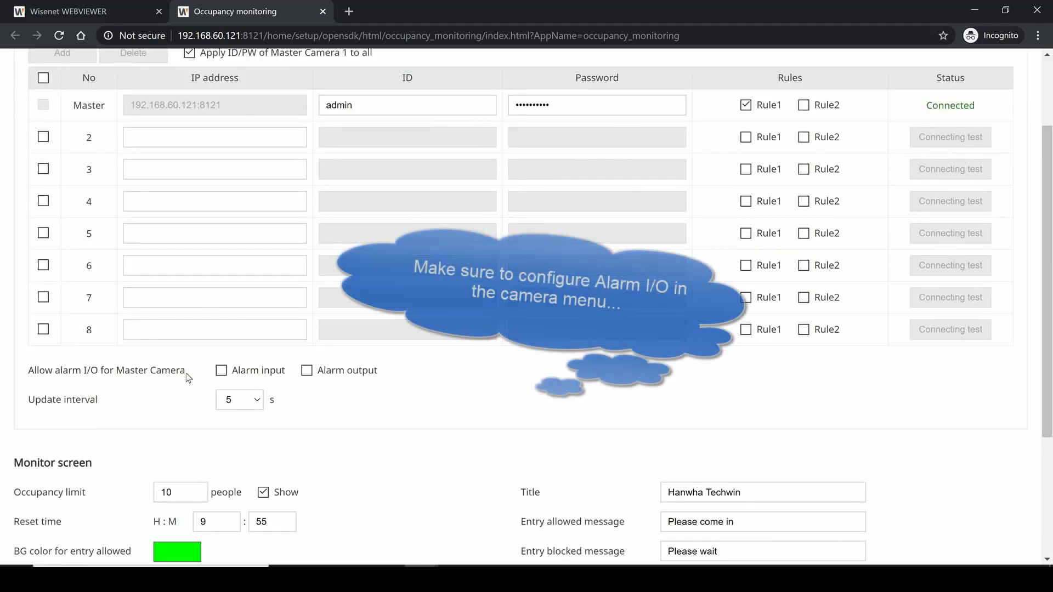
{"action": "left_click", "coordinate": [220, 372]}
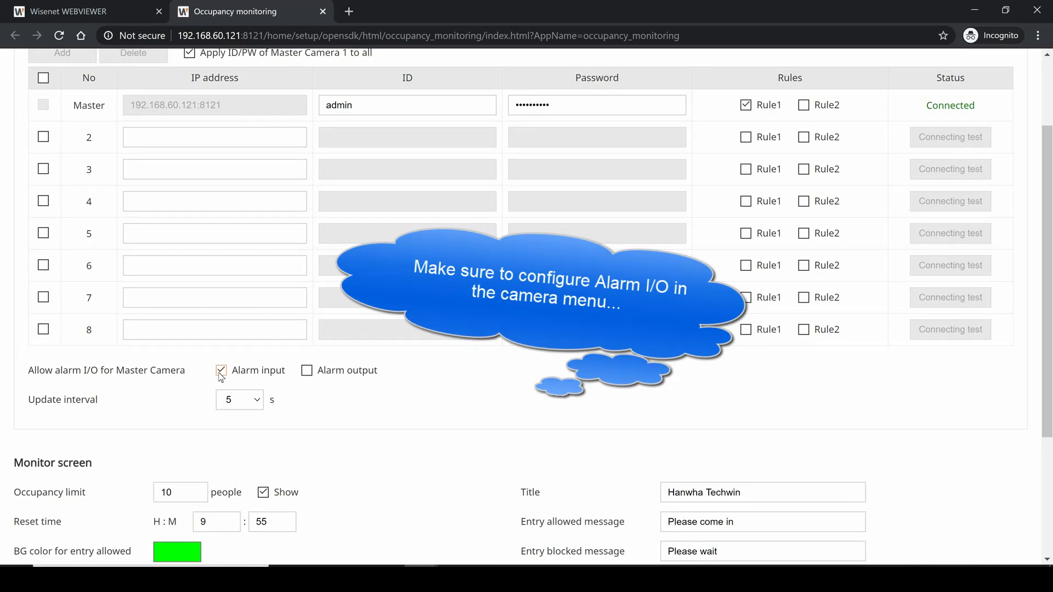
{"action": "left_click", "coordinate": [309, 376]}
{"action": "left_click", "coordinate": [257, 401]}
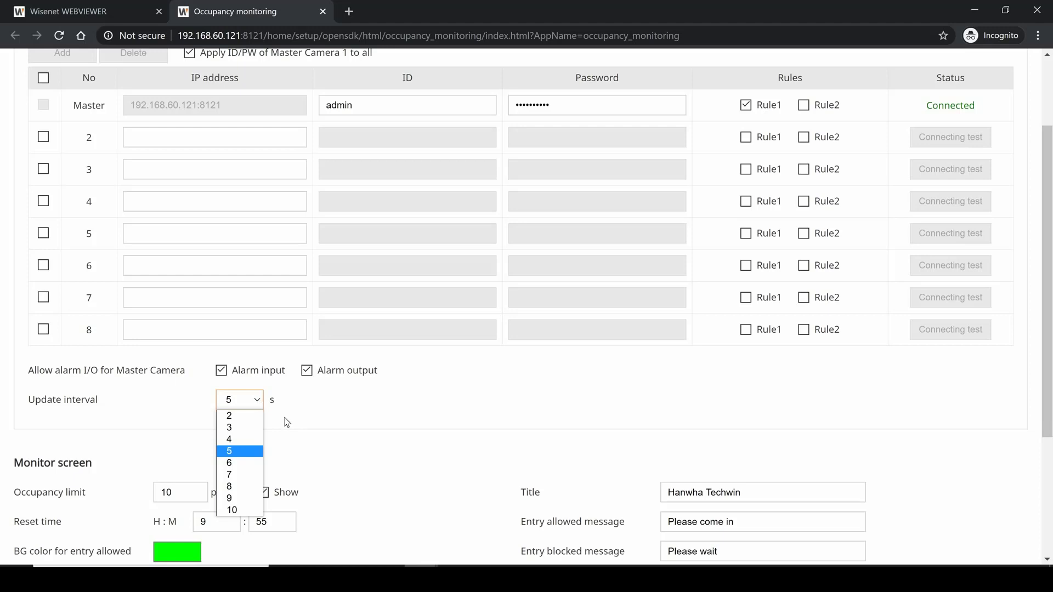
{"action": "left_click", "coordinate": [287, 423]}
{"action": "scroll", "coordinate": [286, 422], "scroll_direction": "down", "scroll_amount": 3}
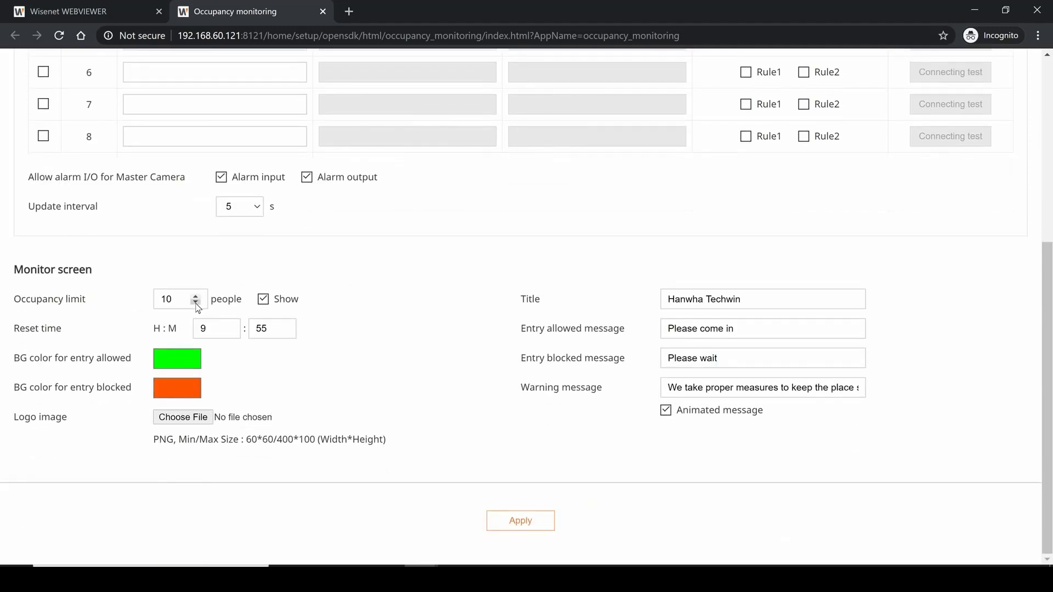
{"action": "left_click_drag", "start_coordinate": [181, 302], "coordinate": [143, 298]}
{"action": "left_click", "coordinate": [265, 303]}
{"action": "left_click", "coordinate": [183, 363]}
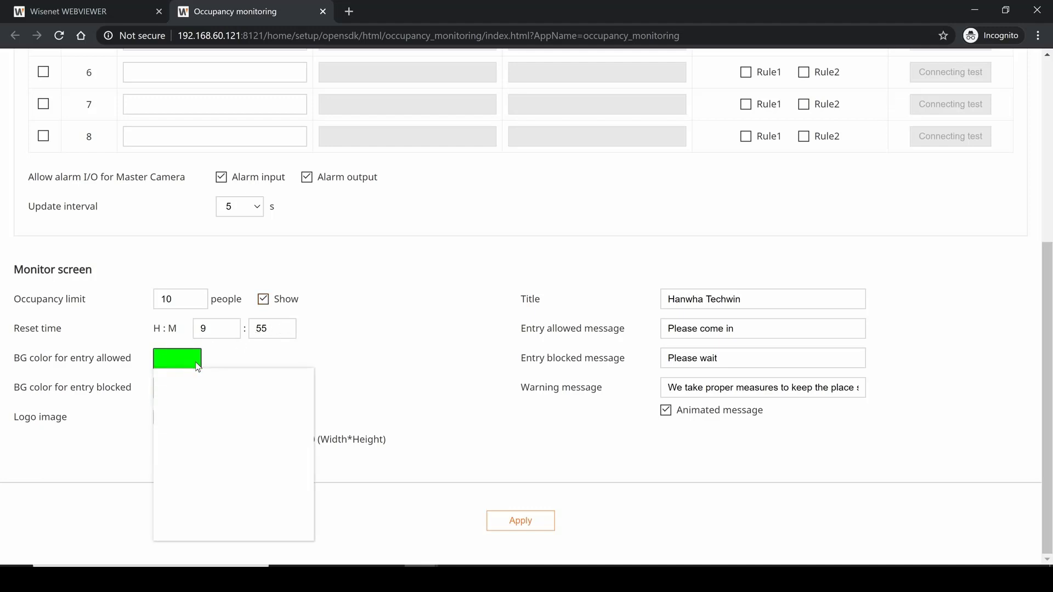
{"action": "left_click", "coordinate": [313, 374]}
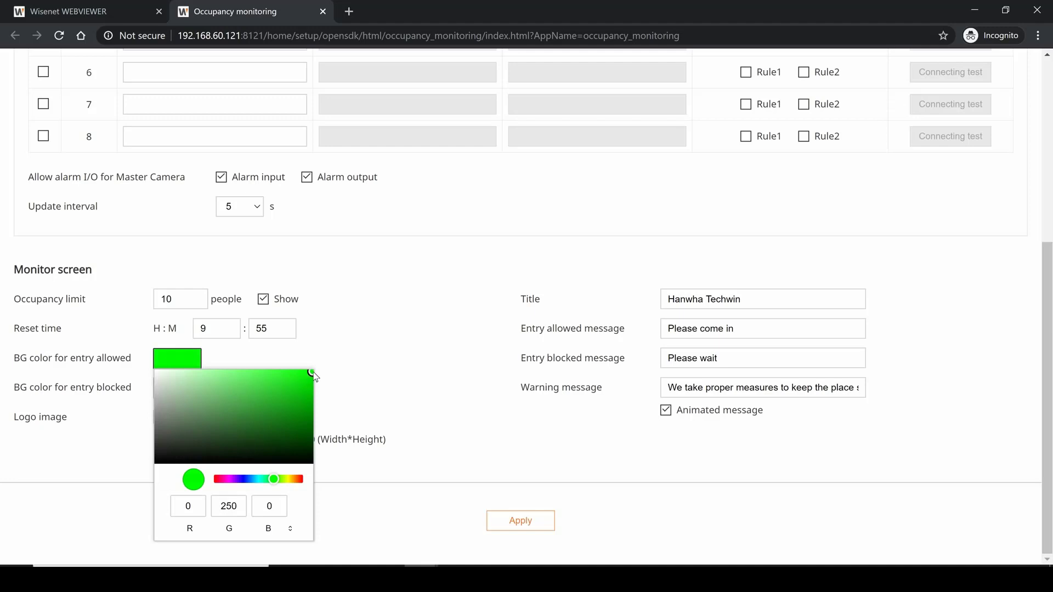
{"action": "left_click", "coordinate": [356, 381]}
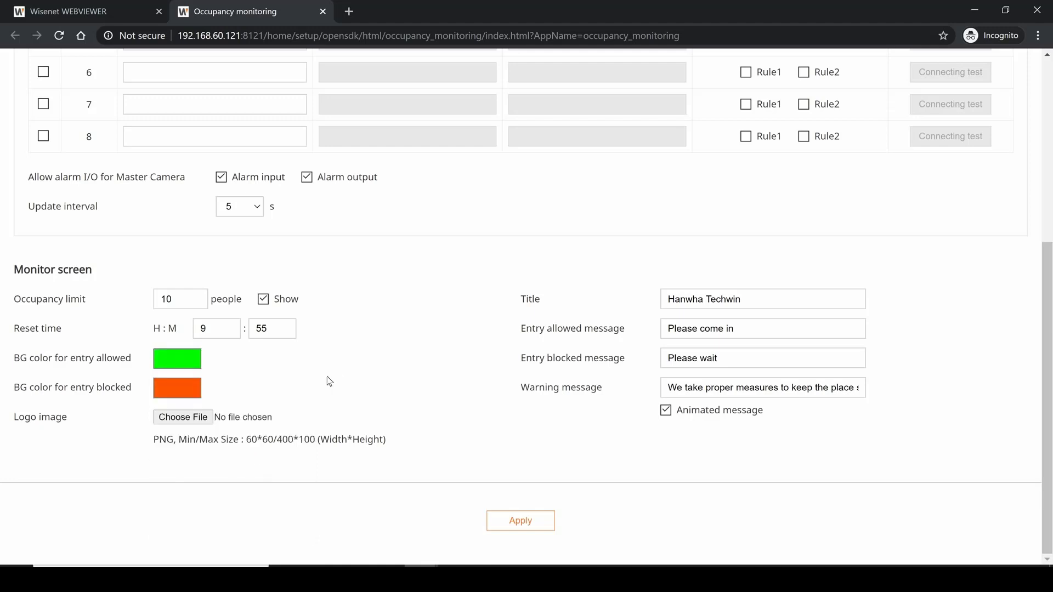
{"action": "left_click", "coordinate": [190, 389]}
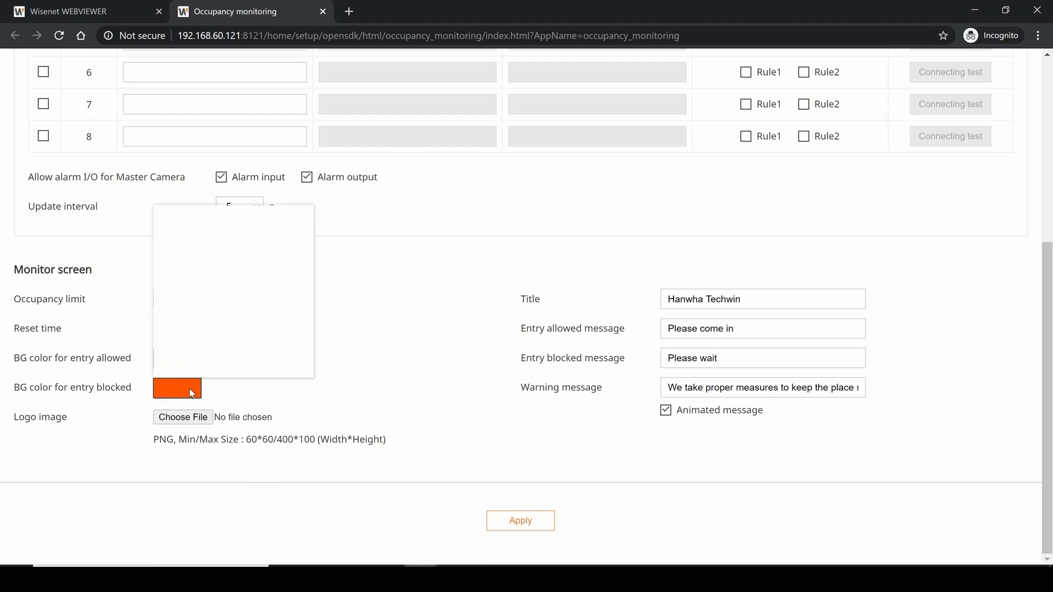
{"action": "left_click", "coordinate": [349, 378]}
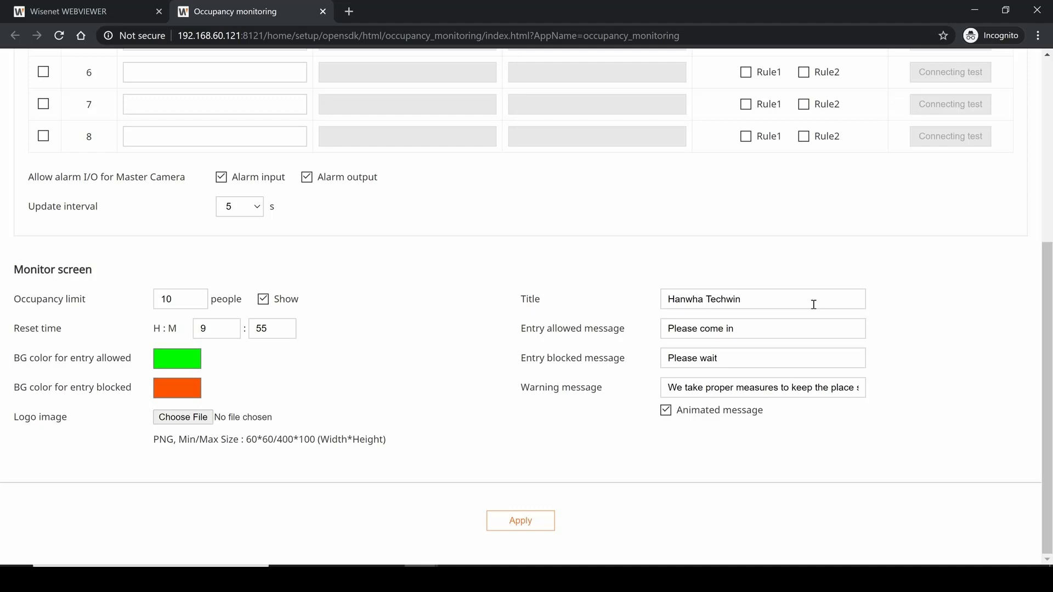
Step: Review the Entry allowed, Please wait and Warning messages unchanged, then apply the monitor settings
{"action": "left_click", "coordinate": [798, 328]}
{"action": "left_click", "coordinate": [730, 359]}
{"action": "left_click_drag", "start_coordinate": [730, 359], "coordinate": [683, 360]}
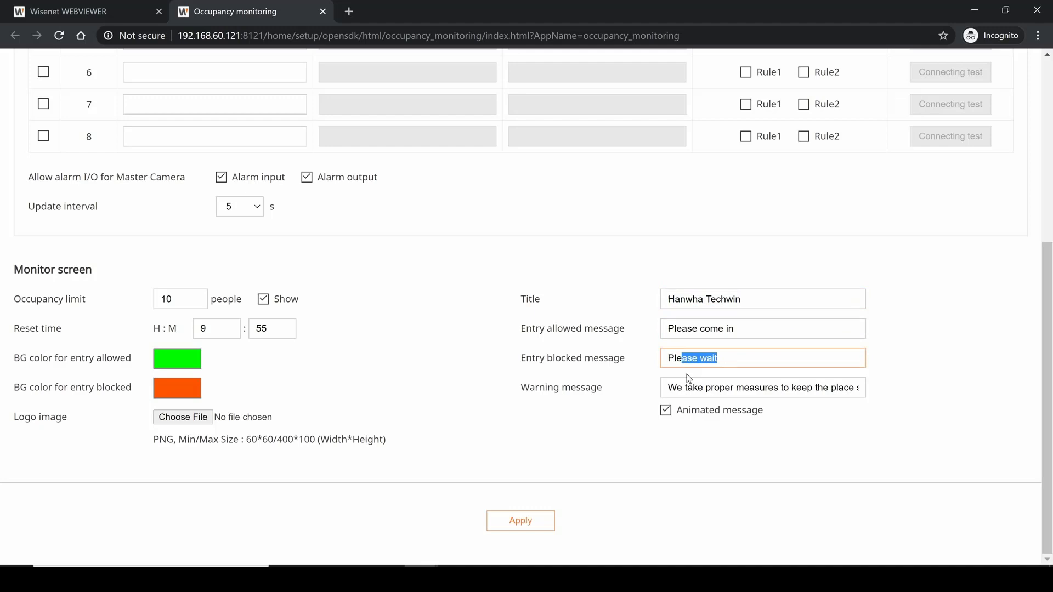
{"action": "left_click", "coordinate": [829, 389]}
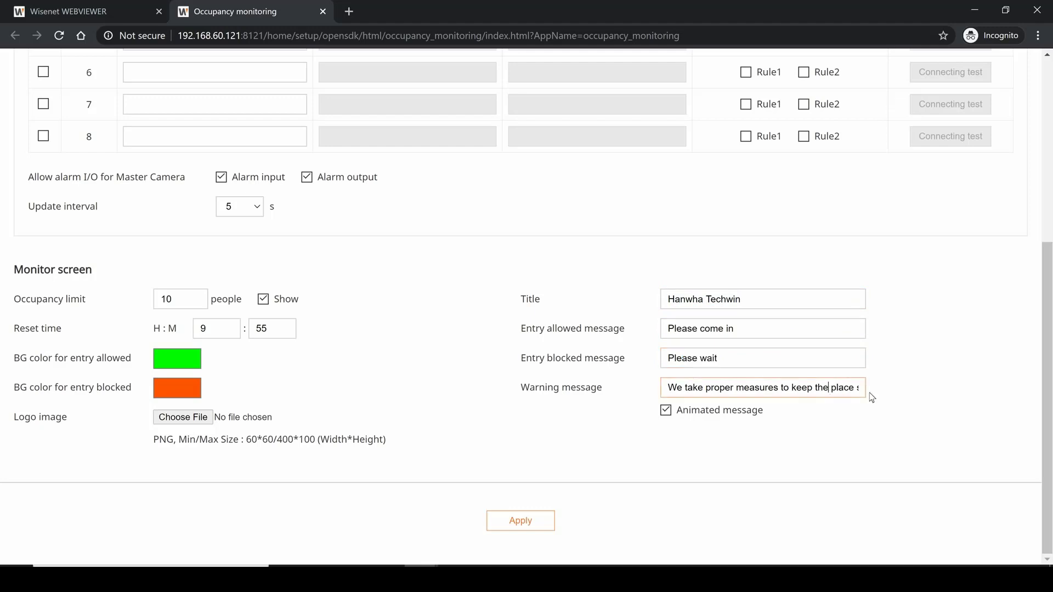
{"action": "left_click", "coordinate": [796, 387]}
{"action": "left_click_drag", "start_coordinate": [828, 388], "coordinate": [879, 390]}
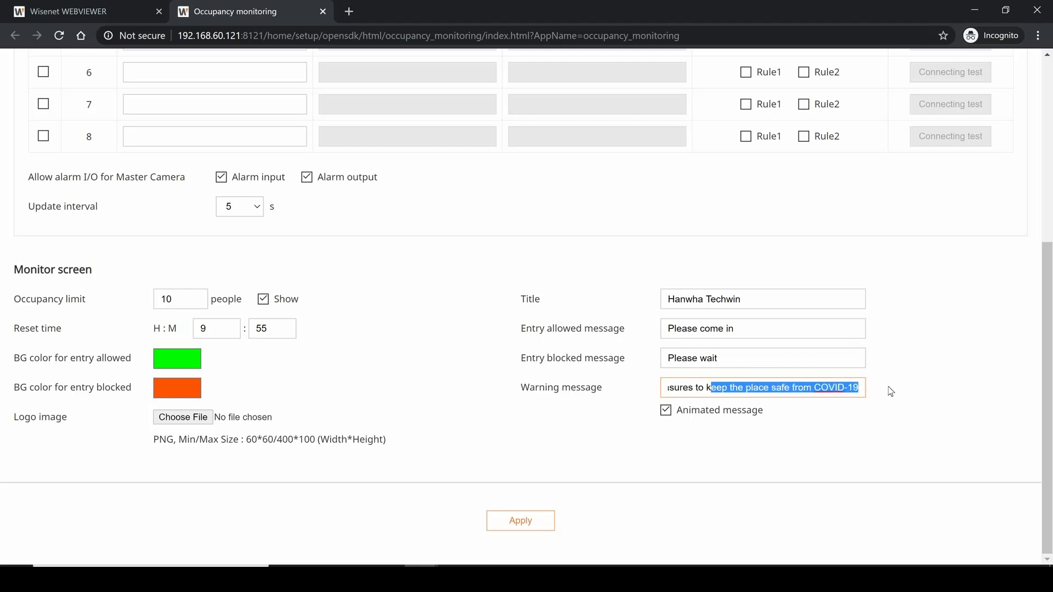
{"action": "left_click", "coordinate": [890, 391]}
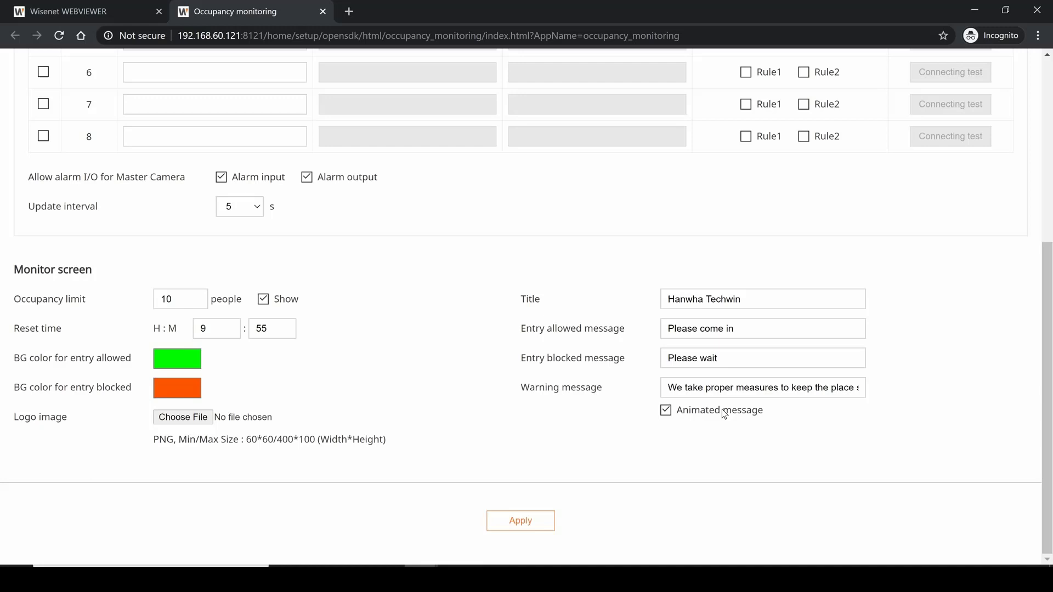
{"action": "left_click", "coordinate": [541, 522]}
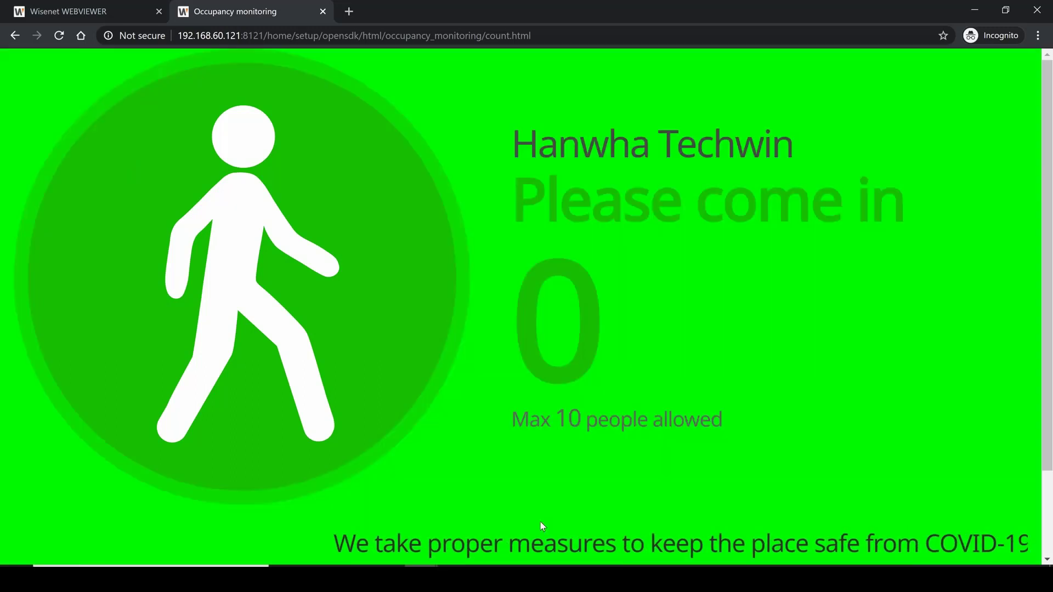
Step: Slide open the count-adjustment panel on the green 0 of 10 count page
{"action": "left_click", "coordinate": [6, 460]}
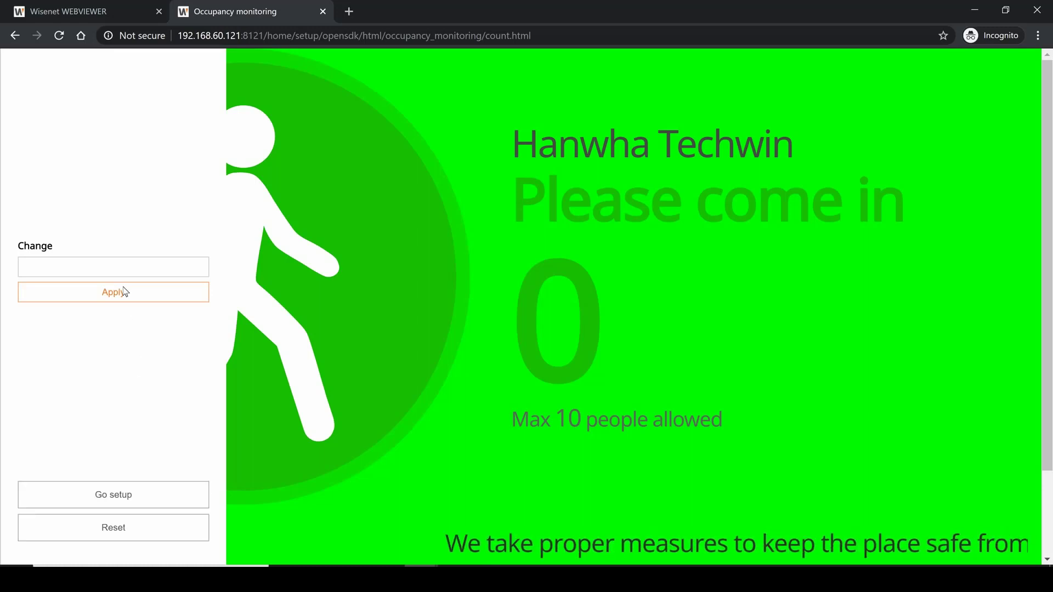
Step: Manually set the people count to 5
{"action": "left_click", "coordinate": [121, 273]}
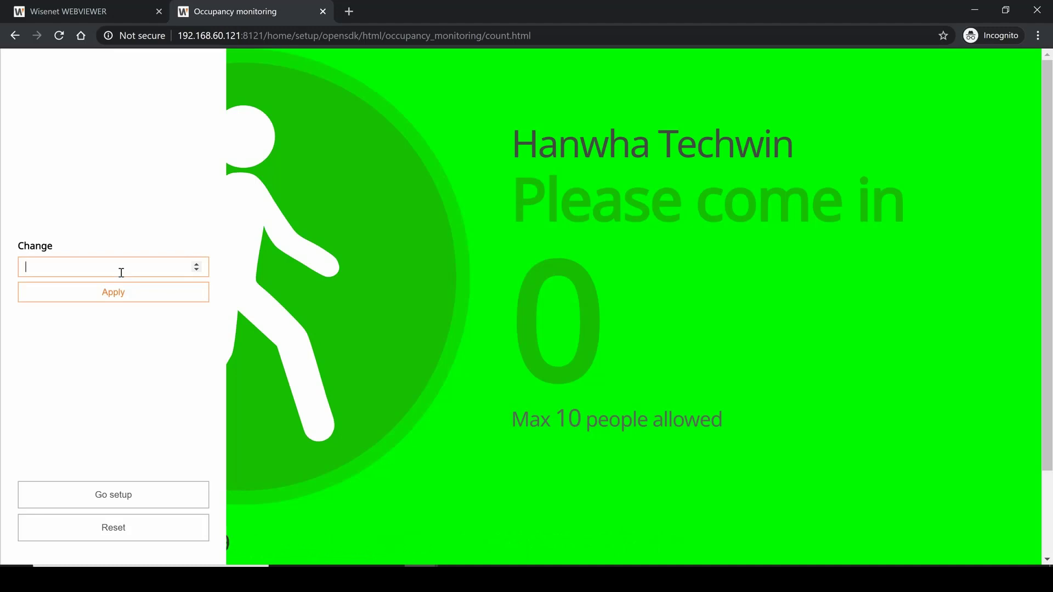
{"action": "type", "text": "5"}
{"action": "left_click", "coordinate": [122, 295]}
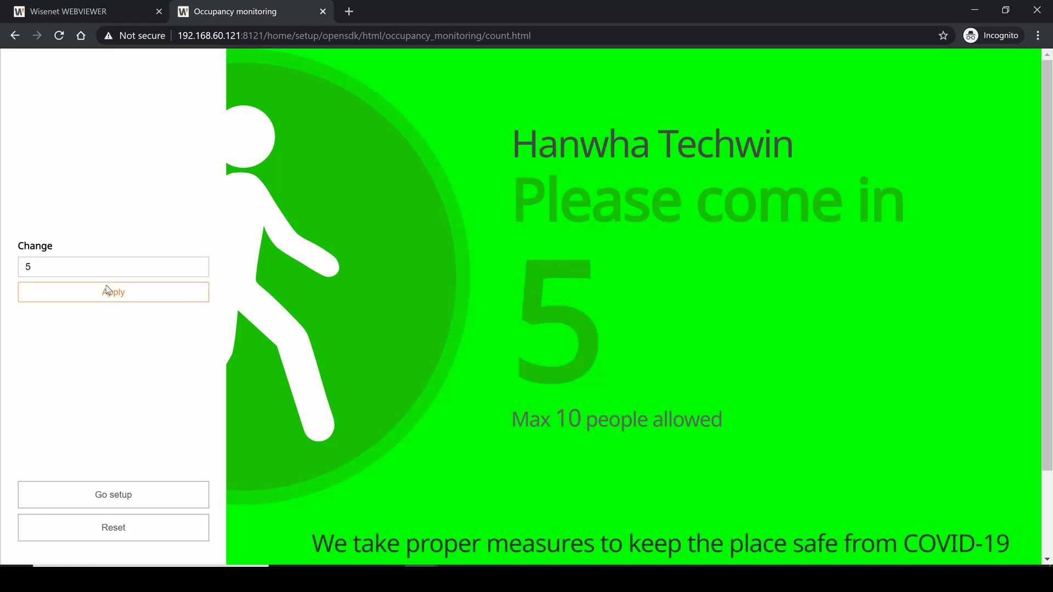
Step: Change the people count to 11, exceeding the limit of 10
{"action": "left_click", "coordinate": [103, 268]}
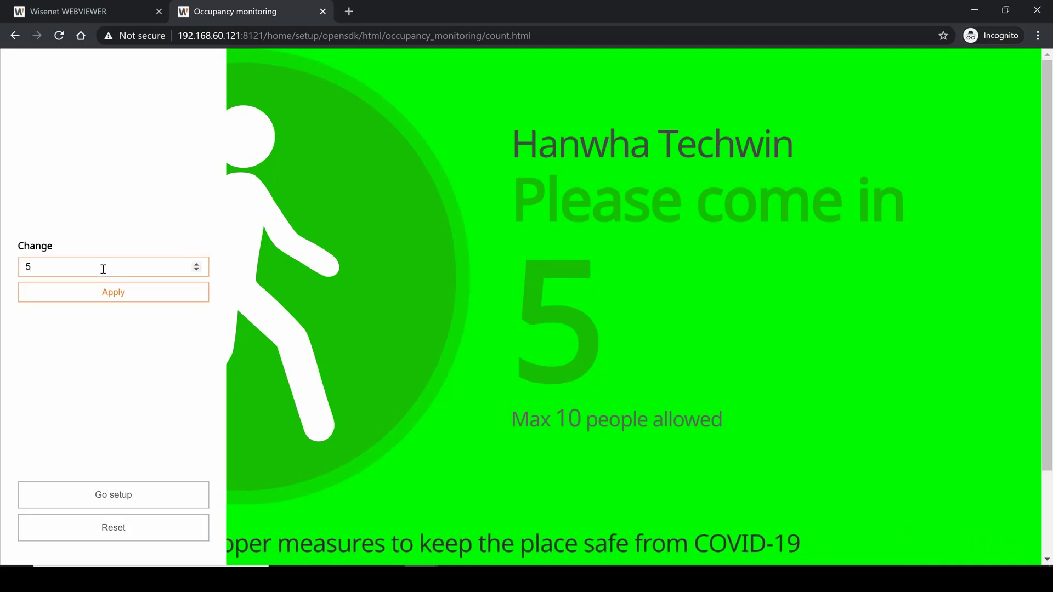
{"action": "key", "text": "BackSpace"}
{"action": "type", "text": "11"}
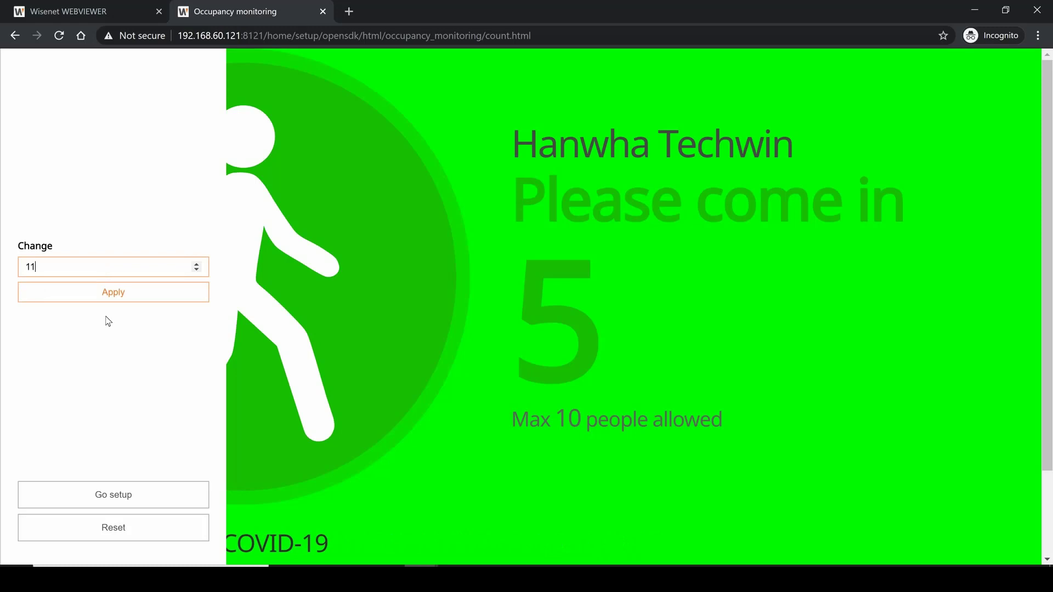
{"action": "left_click", "coordinate": [45, 288]}
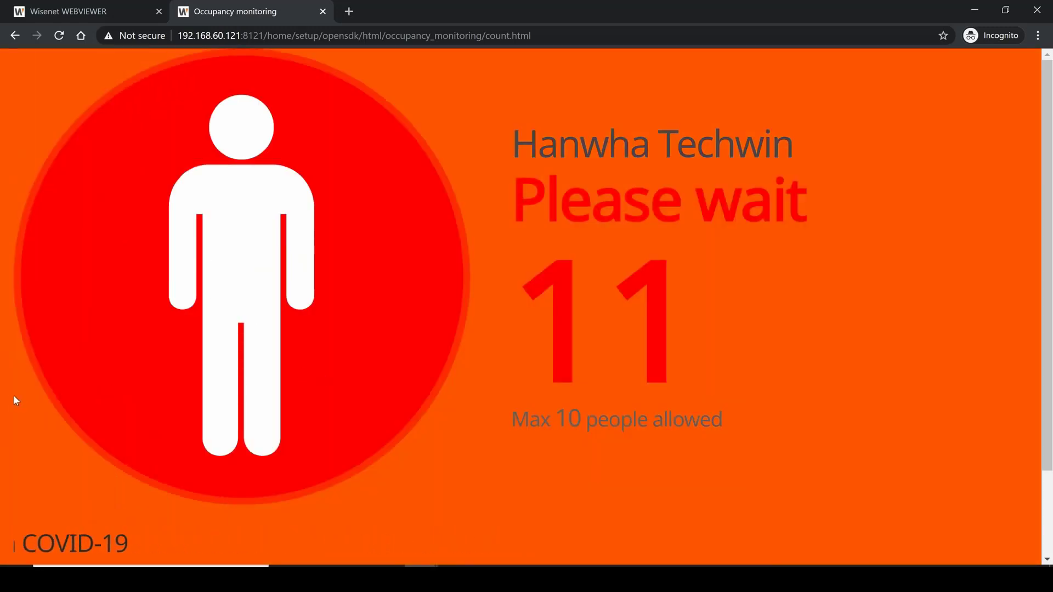
{"action": "mouse_move", "coordinate": [5, 403]}
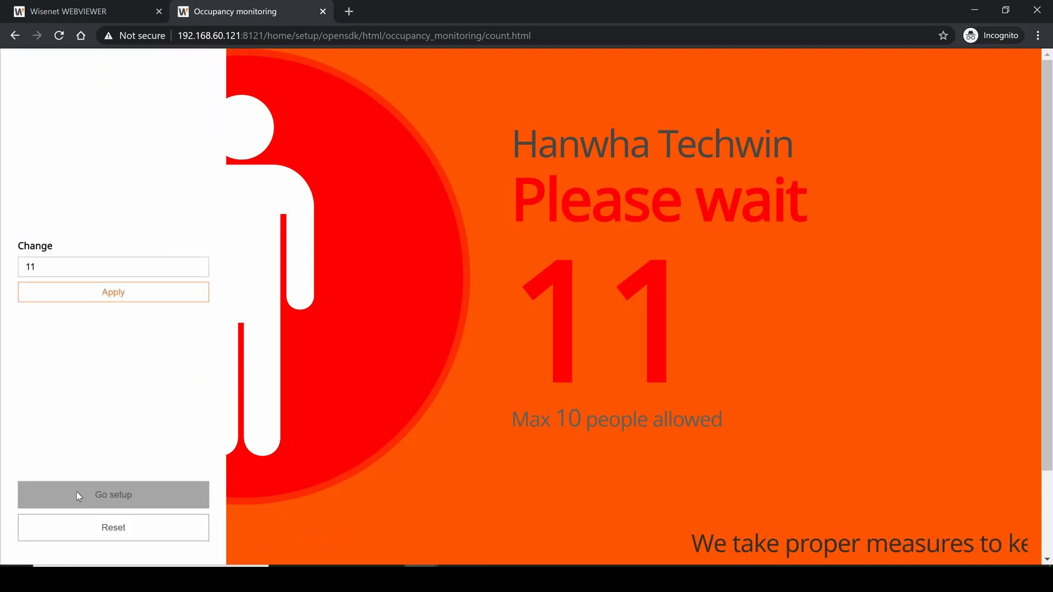
Step: Go back to setup, show the HTTP device tab and select device 1's over-limit command field
{"action": "left_click", "coordinate": [77, 492]}
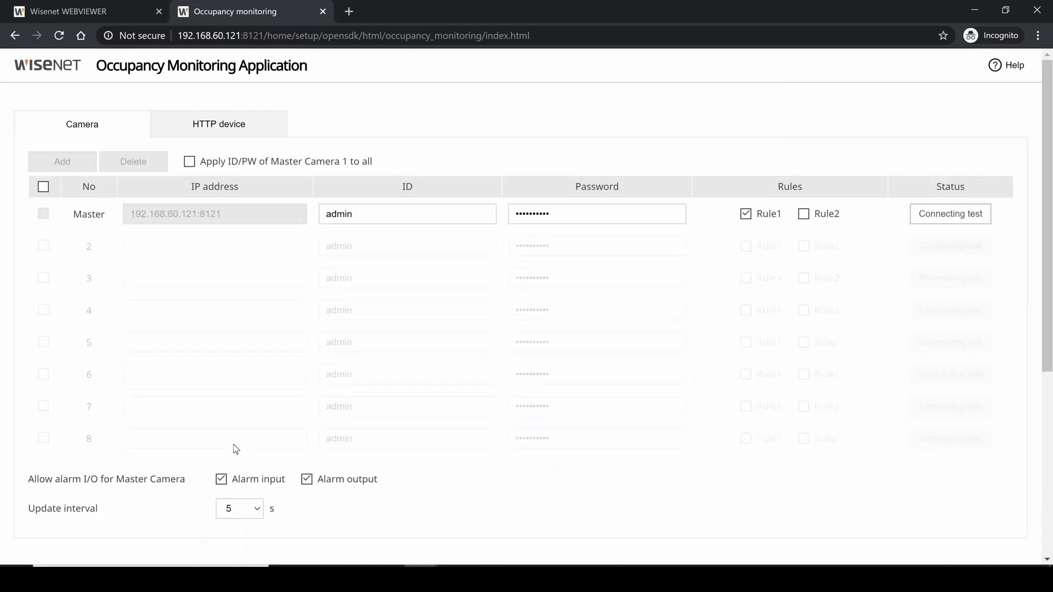
{"action": "scroll", "coordinate": [339, 395], "scroll_direction": "down", "scroll_amount": 1}
{"action": "scroll", "coordinate": [338, 395], "scroll_direction": "down", "scroll_amount": 5}
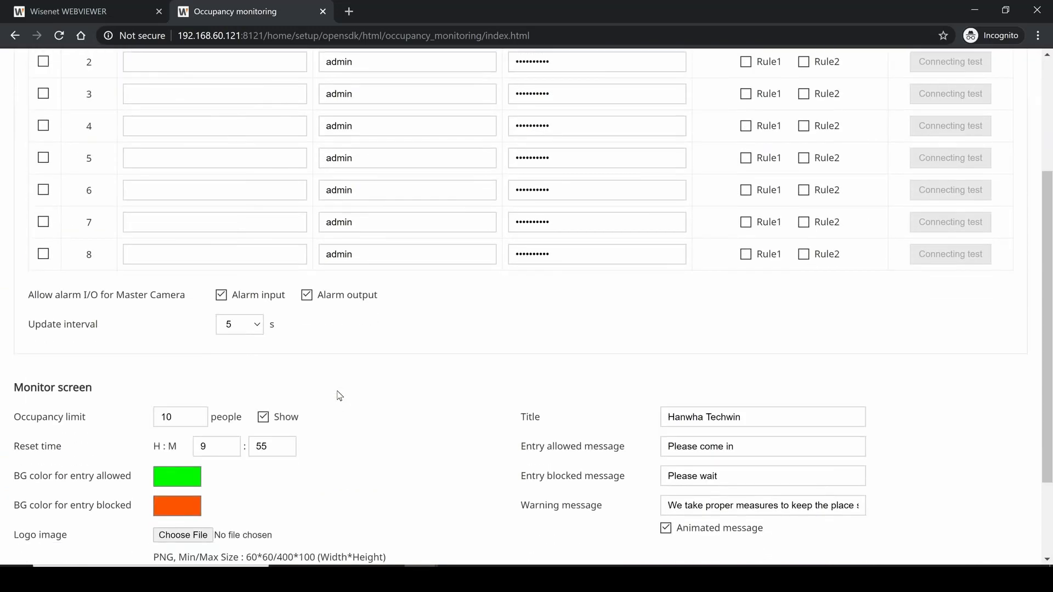
{"action": "scroll", "coordinate": [339, 395], "scroll_direction": "up", "scroll_amount": 6}
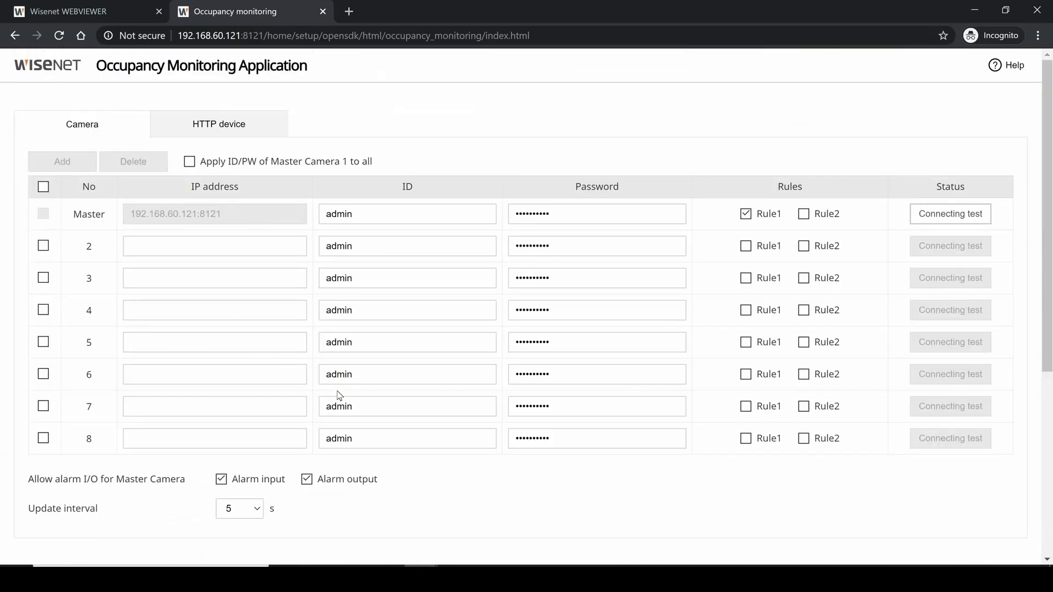
{"action": "left_click", "coordinate": [253, 130]}
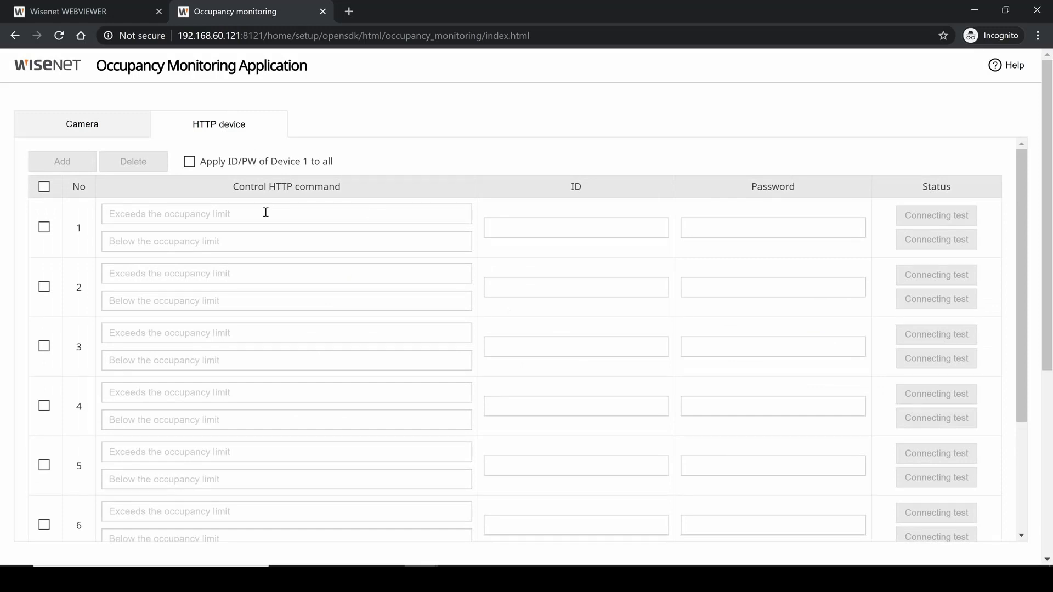
{"action": "left_click", "coordinate": [266, 213]}
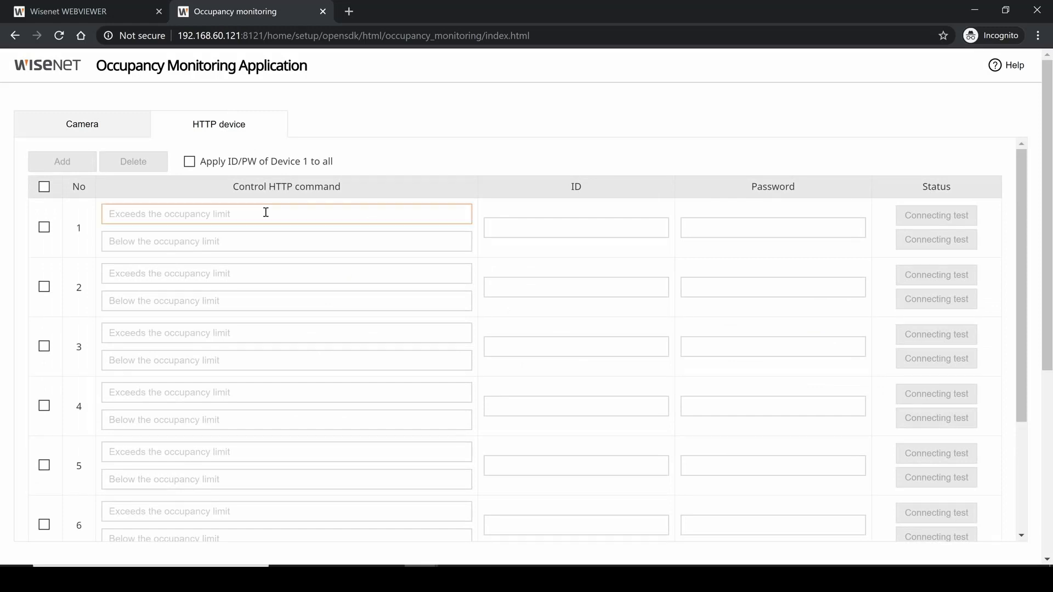